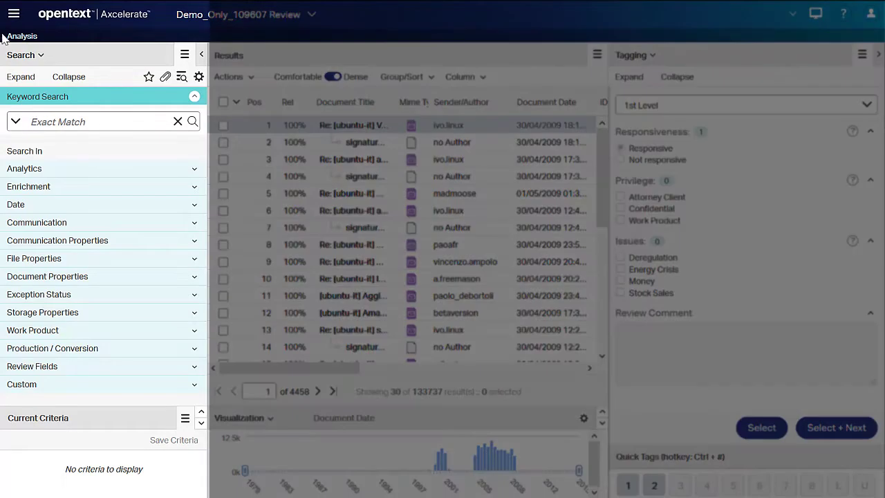
# Open the Review page and switch it to the two-screen view and back to the one-screen view
pyautogui.click(11, 19)
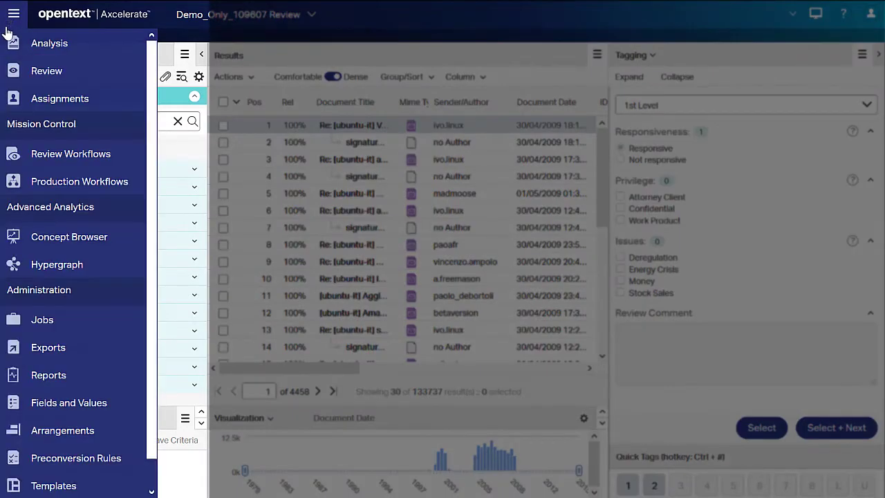
pyautogui.click(34, 72)
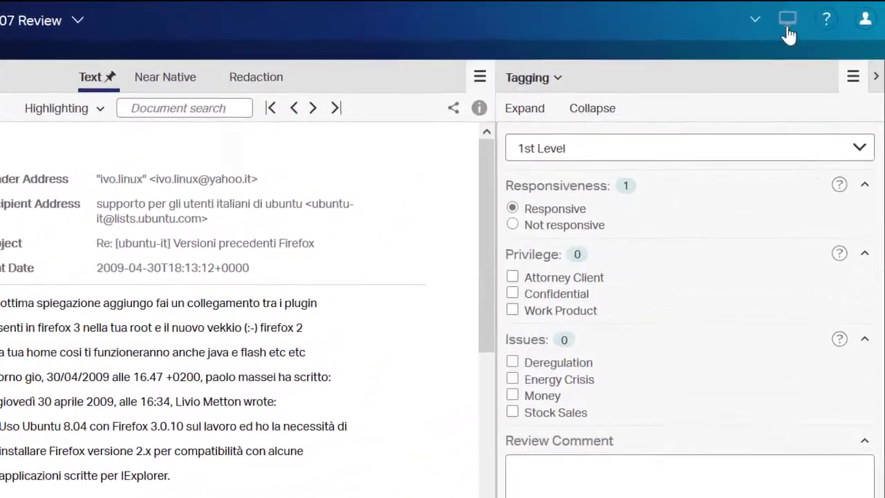
pyautogui.click(816, 15)
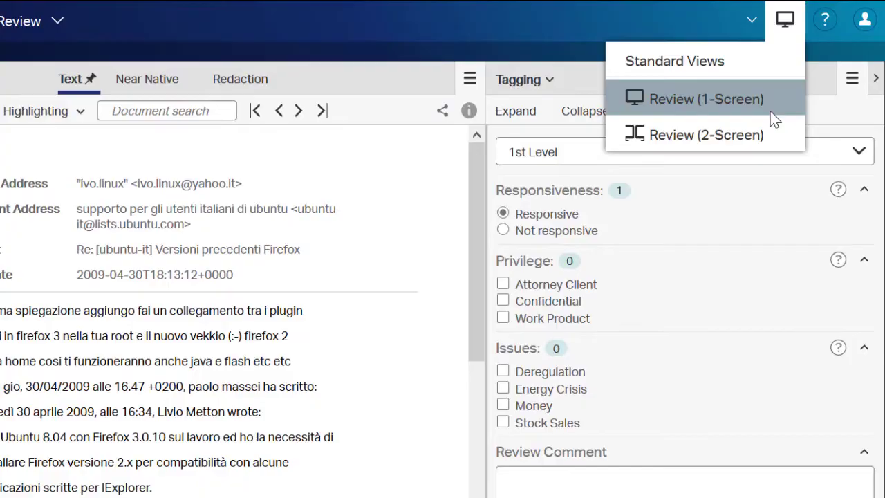
pyautogui.click(736, 141)
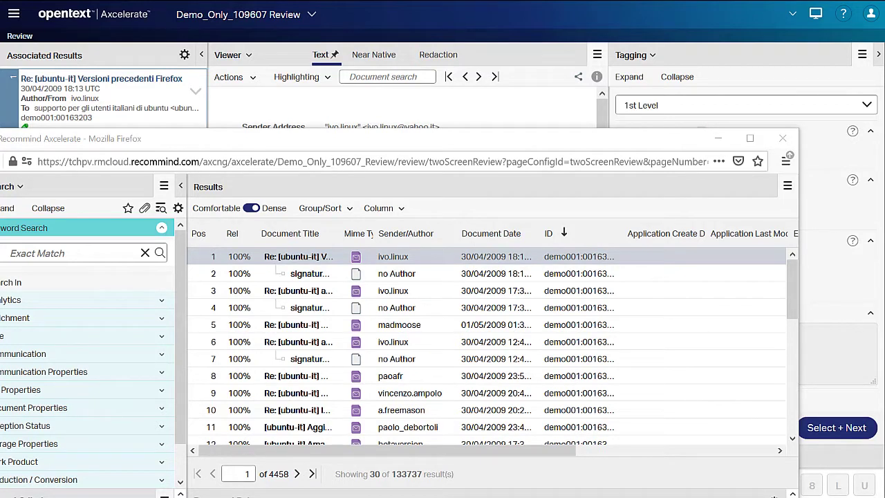
pyautogui.click(816, 13)
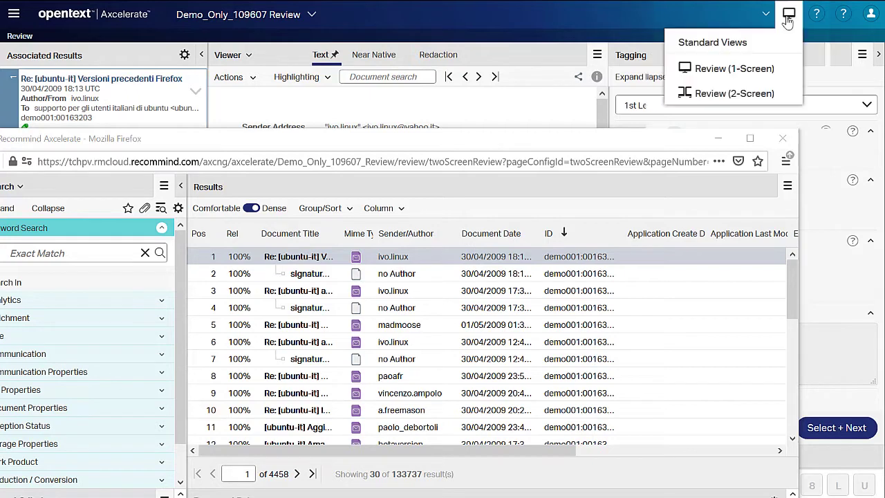
pyautogui.click(743, 76)
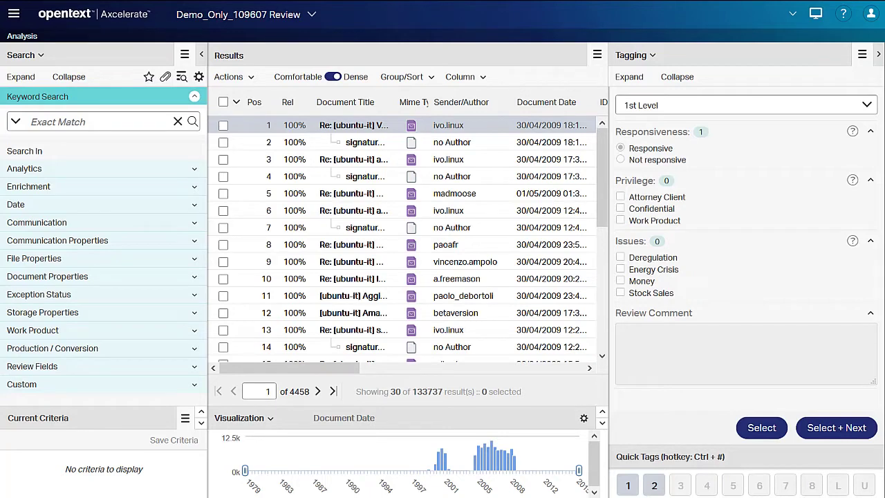
# Open the user preferences and set the number of results per page to 50
pyautogui.click(814, 21)
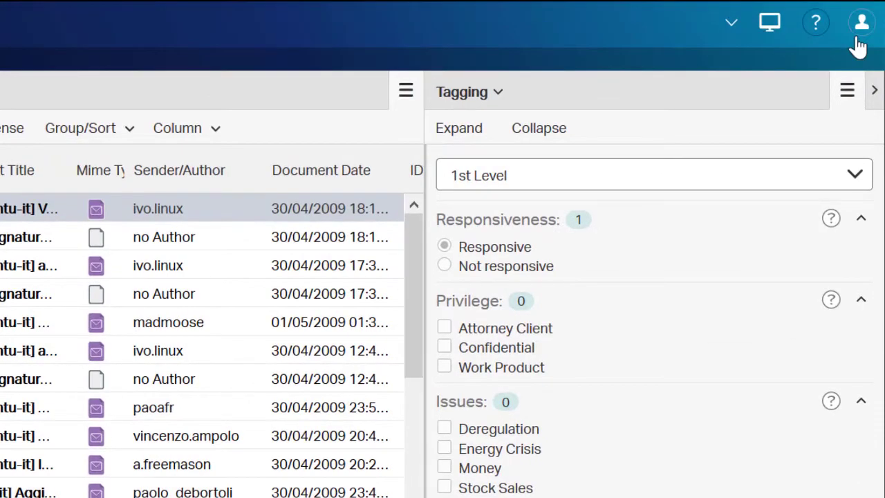
pyautogui.click(860, 27)
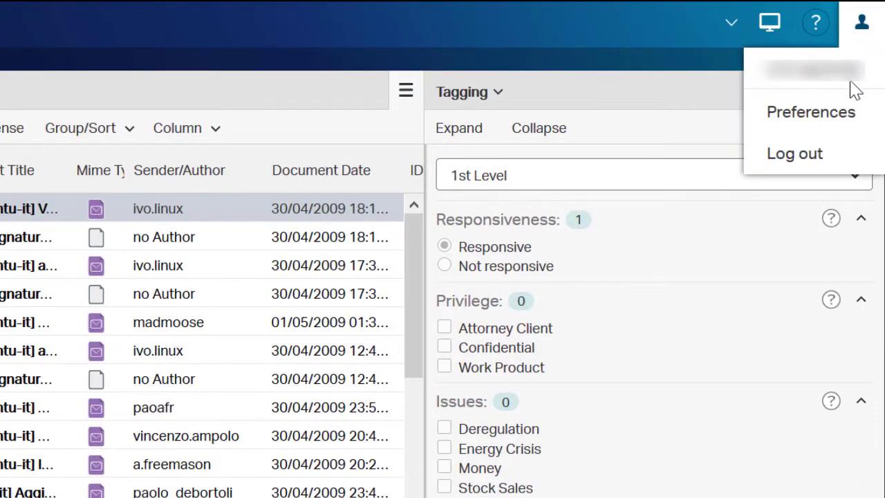
pyautogui.click(848, 114)
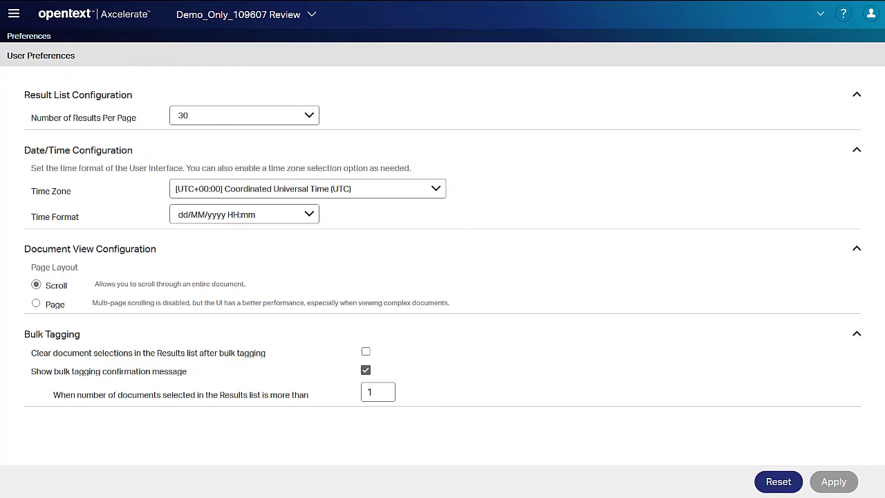
pyautogui.click(311, 117)
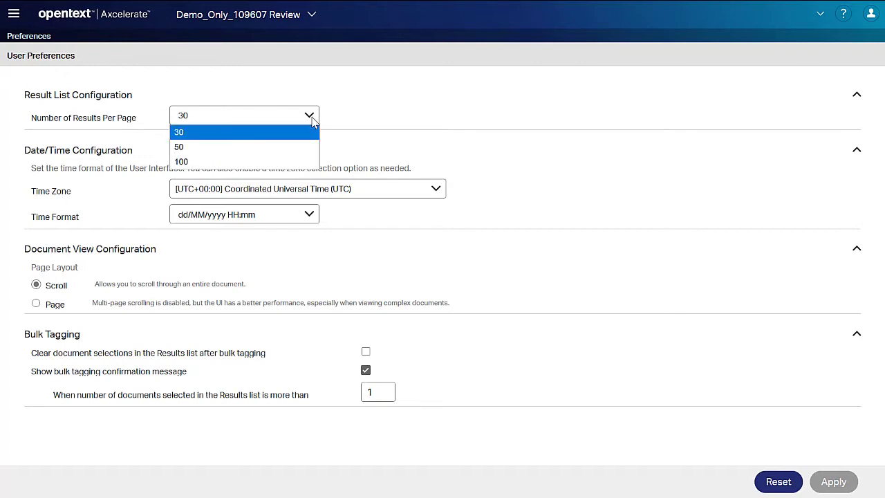
pyautogui.click(304, 146)
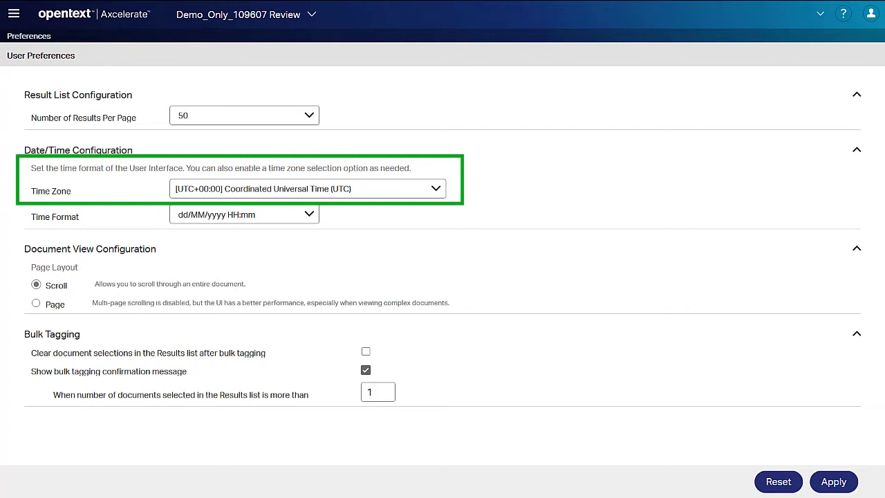
# Look through the available time zones and set the time format to MM/dd/yyyy HH:mm
pyautogui.click(435, 188)
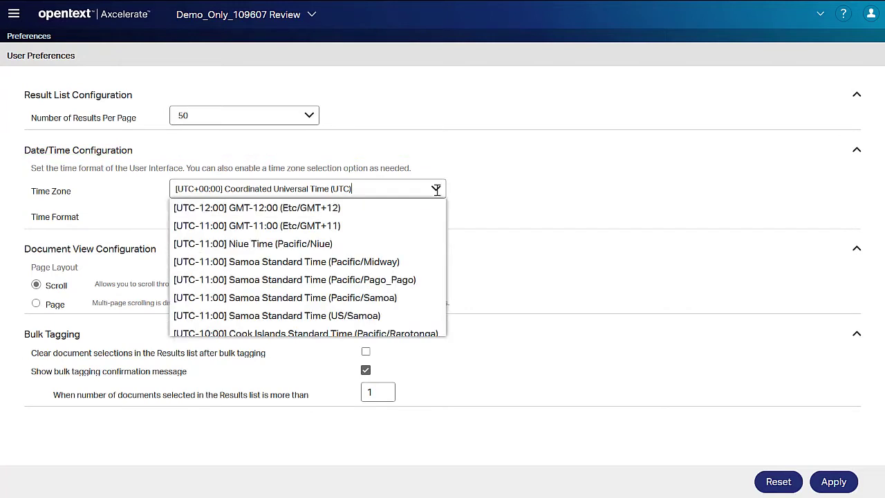
pyautogui.click(436, 189)
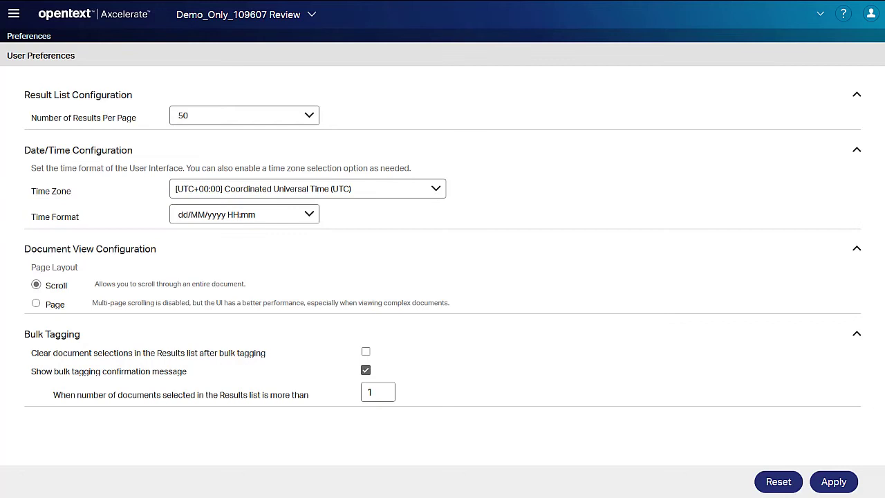
pyautogui.click(315, 218)
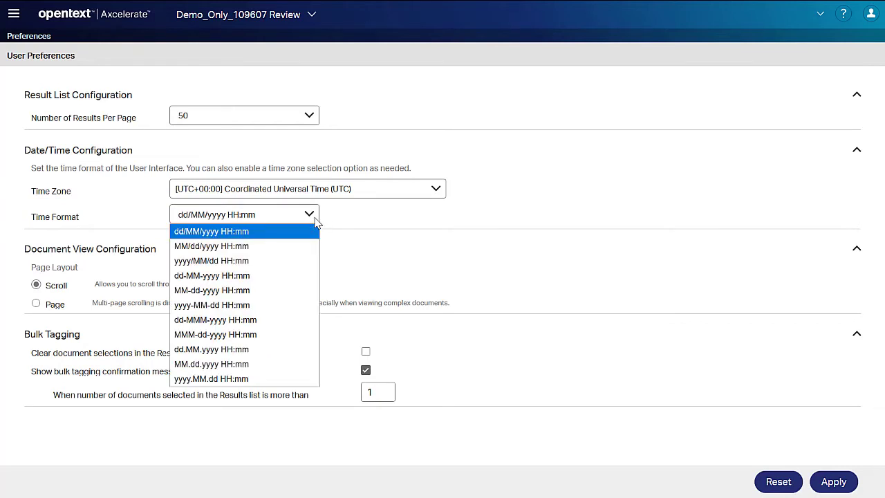
pyautogui.click(308, 246)
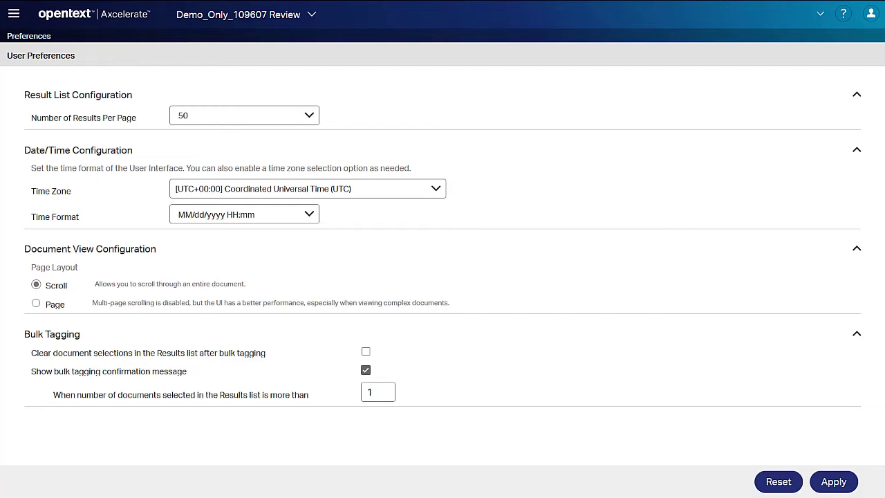
# Enable clearing document selections after bulk tagging, disable the bulk tagging confirmation message, and apply the preferences
pyautogui.click(365, 351)
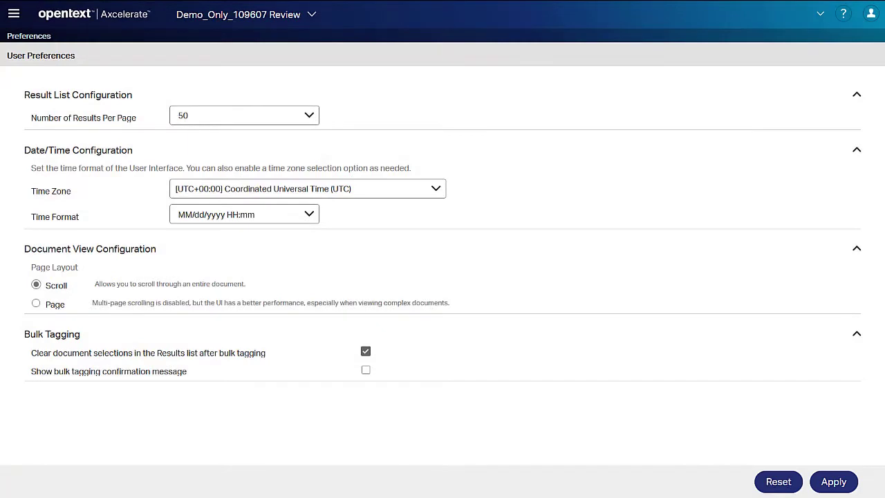
pyautogui.click(840, 486)
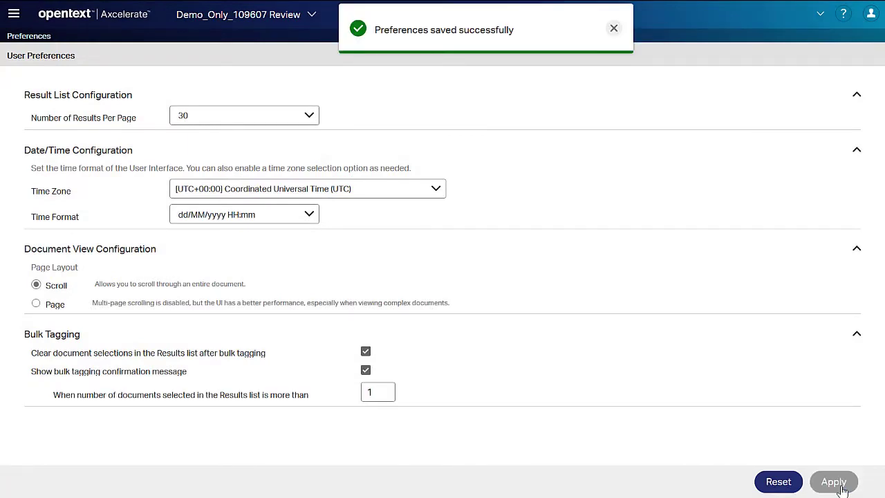
# Return to the Analysis page and switch the Results list to Comfortable spacing and back to Dense
pyautogui.click(12, 19)
pyautogui.click(45, 44)
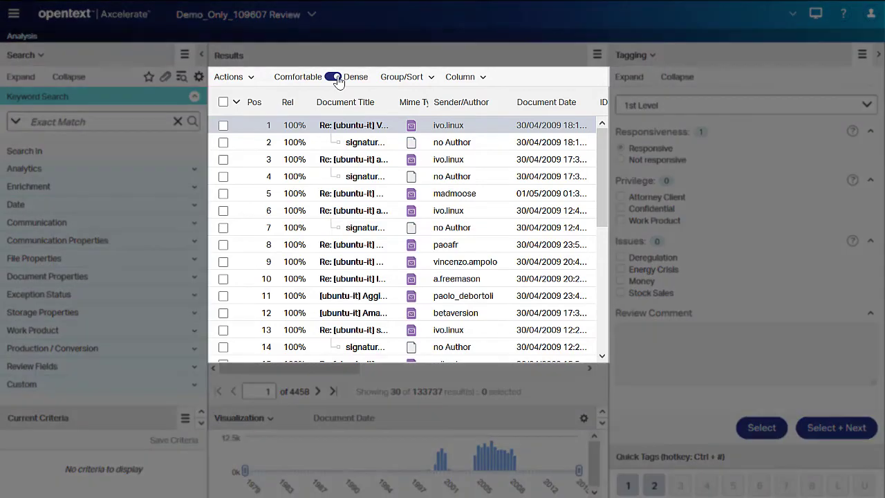
pyautogui.click(335, 77)
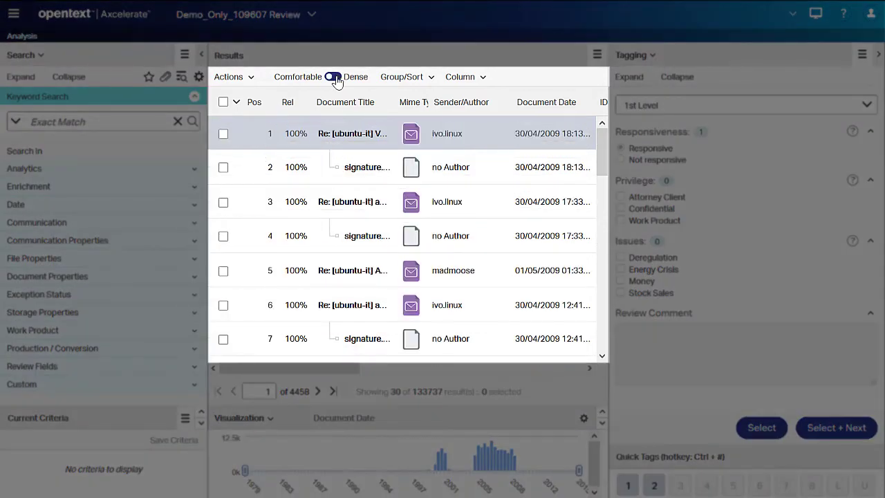
pyautogui.click(334, 76)
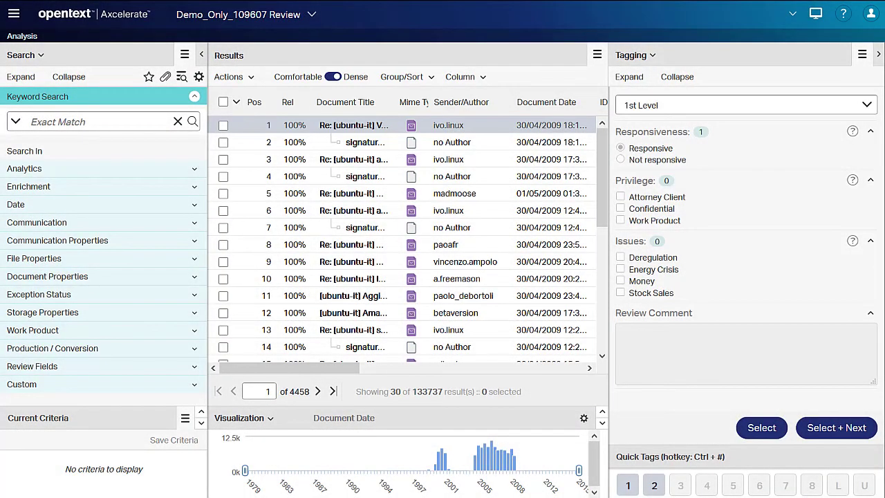
# Review the grouping and sorting options of the Results list, toggling Group by family off and back on
pyautogui.click(431, 77)
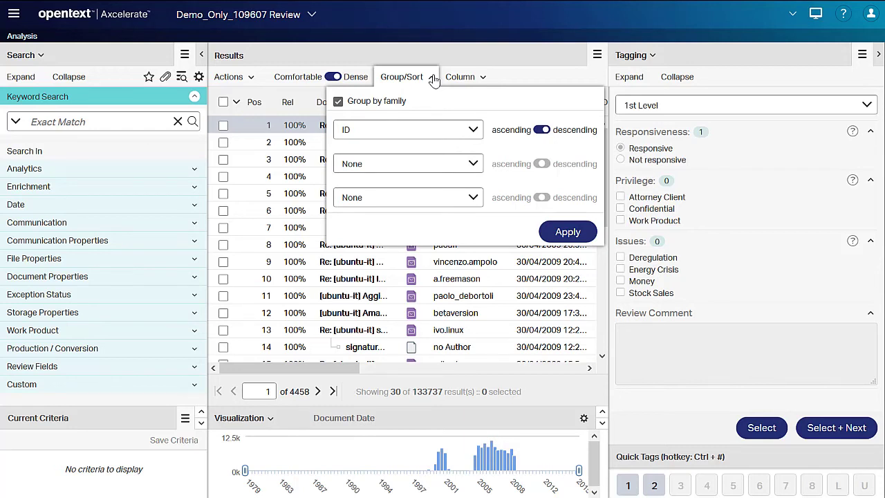
pyautogui.click(431, 77)
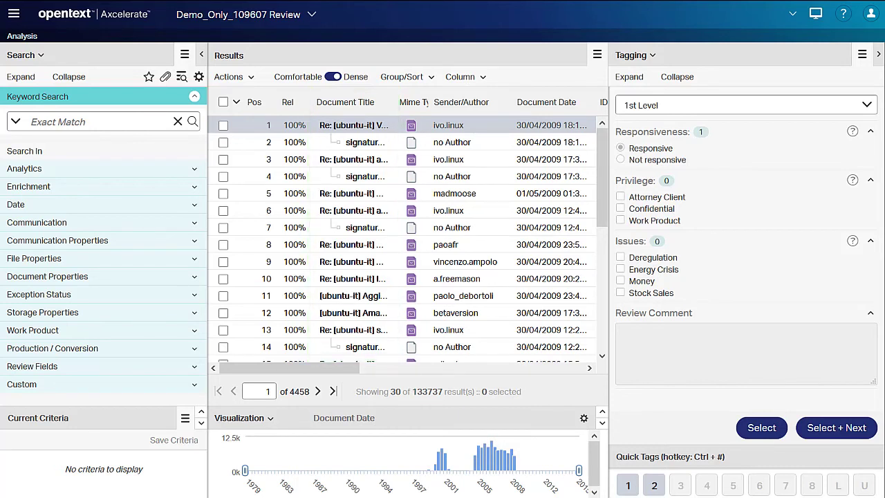
pyautogui.click(431, 80)
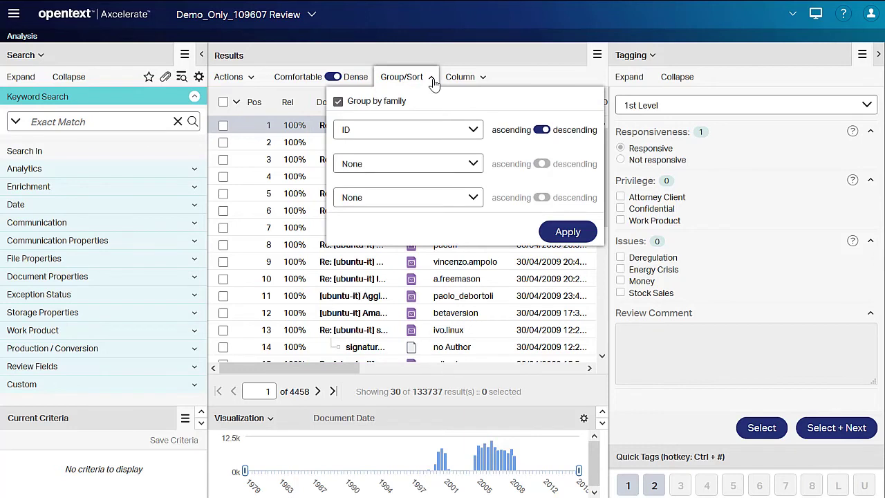
pyautogui.click(338, 102)
pyautogui.click(338, 103)
pyautogui.press('Escape')
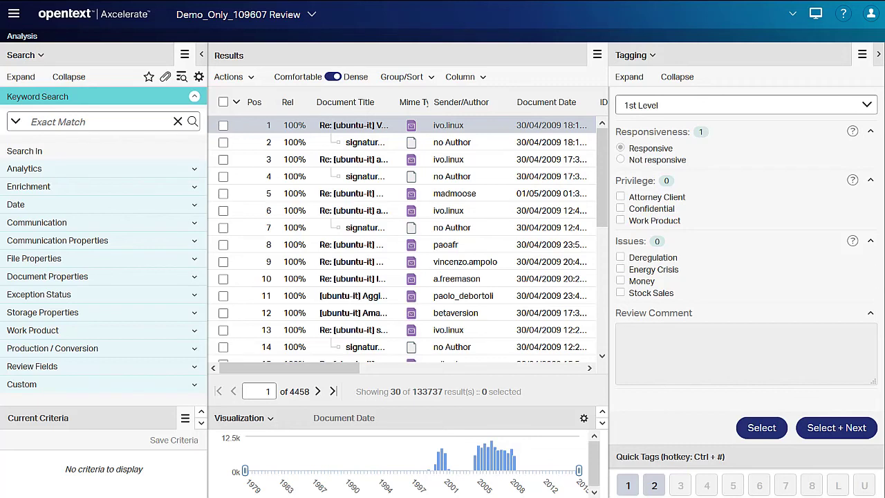
# Hide the "Application Last Mod..." column and show the All Recipients column in the Results list
pyautogui.click(486, 79)
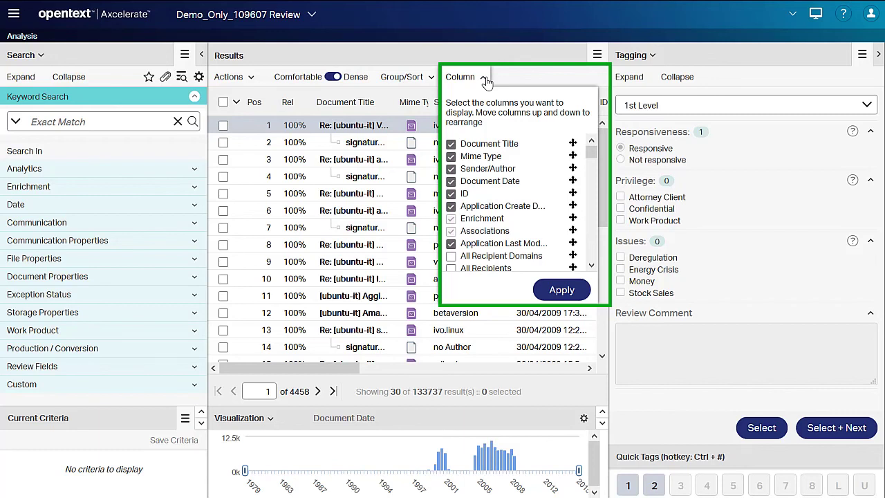
pyautogui.click(451, 243)
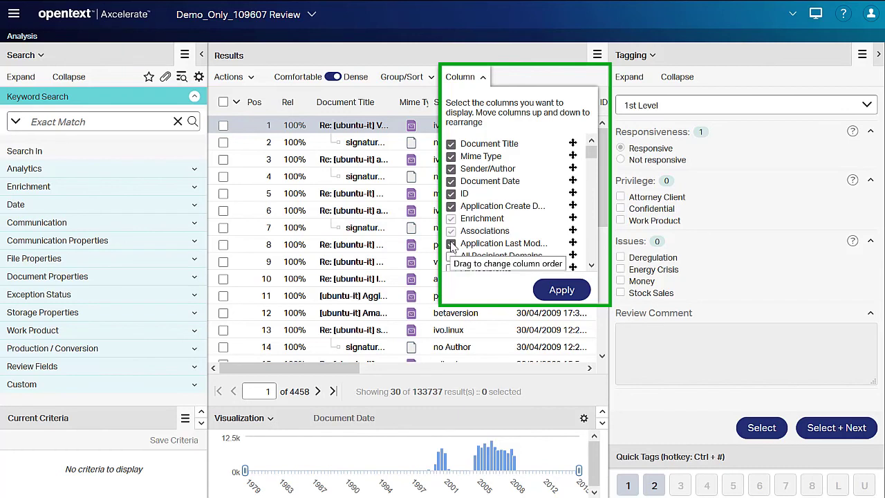
pyautogui.scroll(-2, 450, 246)
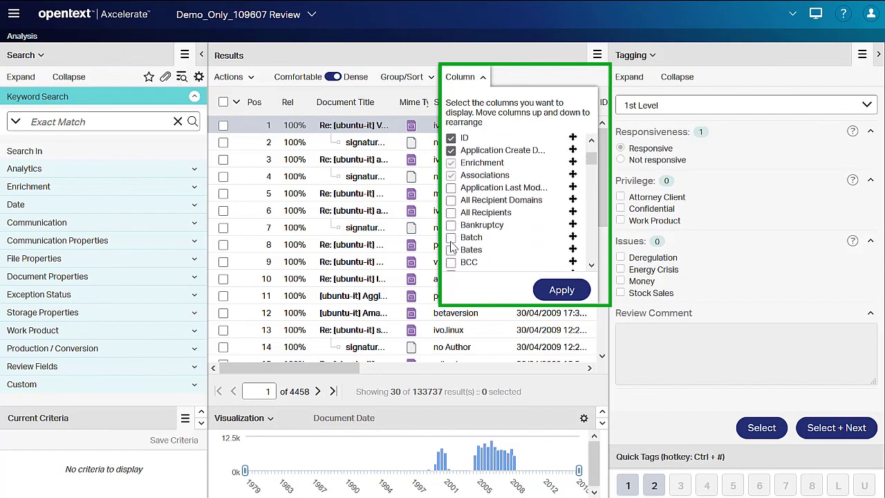
pyautogui.click(451, 205)
pyautogui.scroll(2, 451, 207)
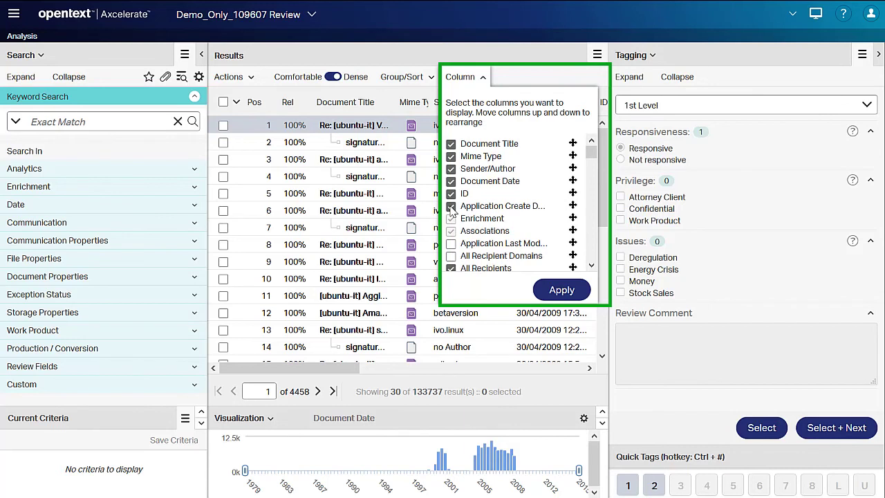
pyautogui.moveTo(474, 156)
pyautogui.mouseDown()
pyautogui.moveTo(477, 147)
pyautogui.moveTo(467, 205)
pyautogui.moveTo(476, 160)
pyautogui.mouseUp()
pyautogui.click(561, 289)
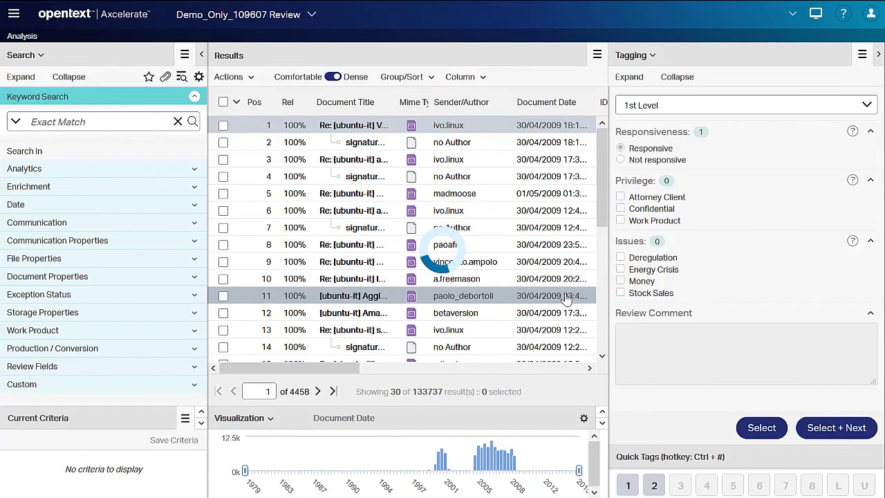
# Check the All Recipients column in the Results list and move the Document Date column directly after Document Title
pyautogui.moveTo(352, 366); pyautogui.dragTo(596, 374)
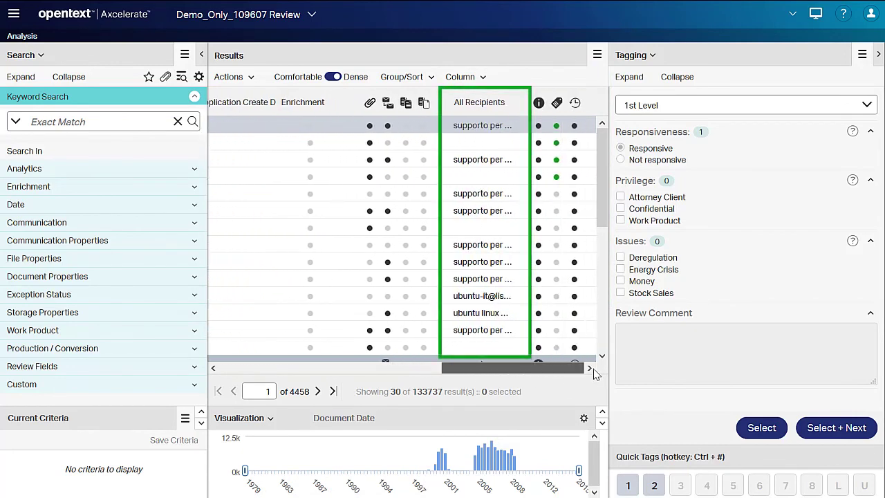
pyautogui.moveTo(538, 379); pyautogui.dragTo(317, 379)
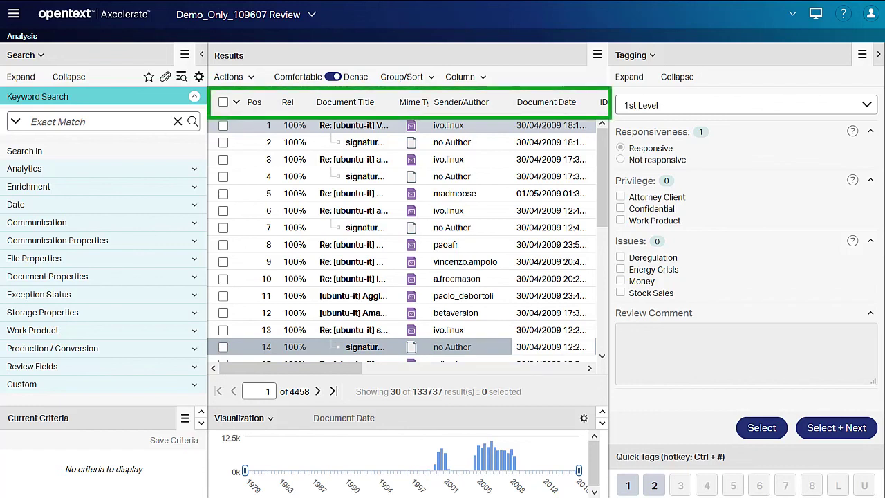
pyautogui.moveTo(568, 111); pyautogui.dragTo(407, 114)
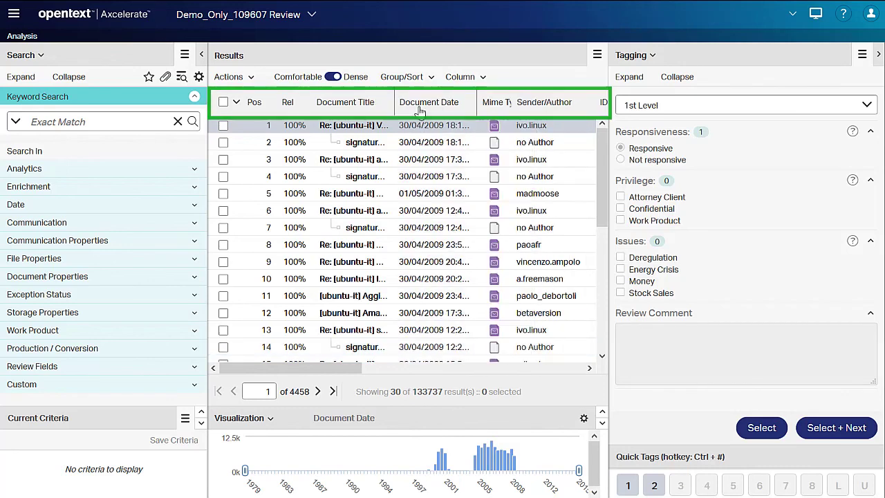